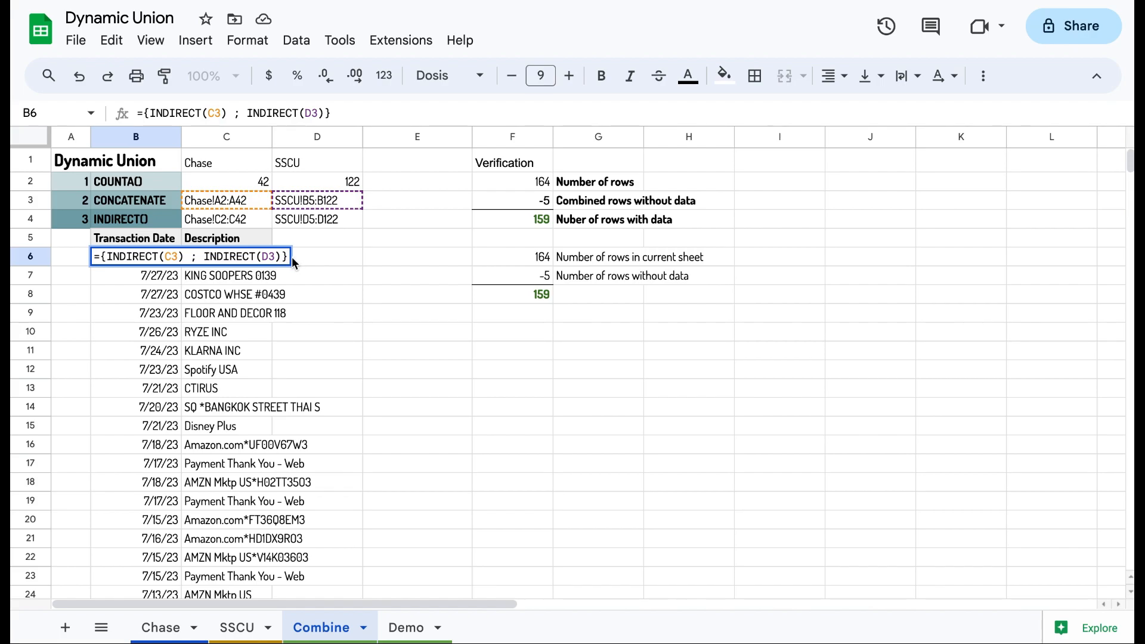
Step: Clear the description formula in C6 of the Combine sheet and undo the deletion
{"action": "left_click", "coordinate": [304, 261]}
{"action": "left_click", "coordinate": [252, 255]}
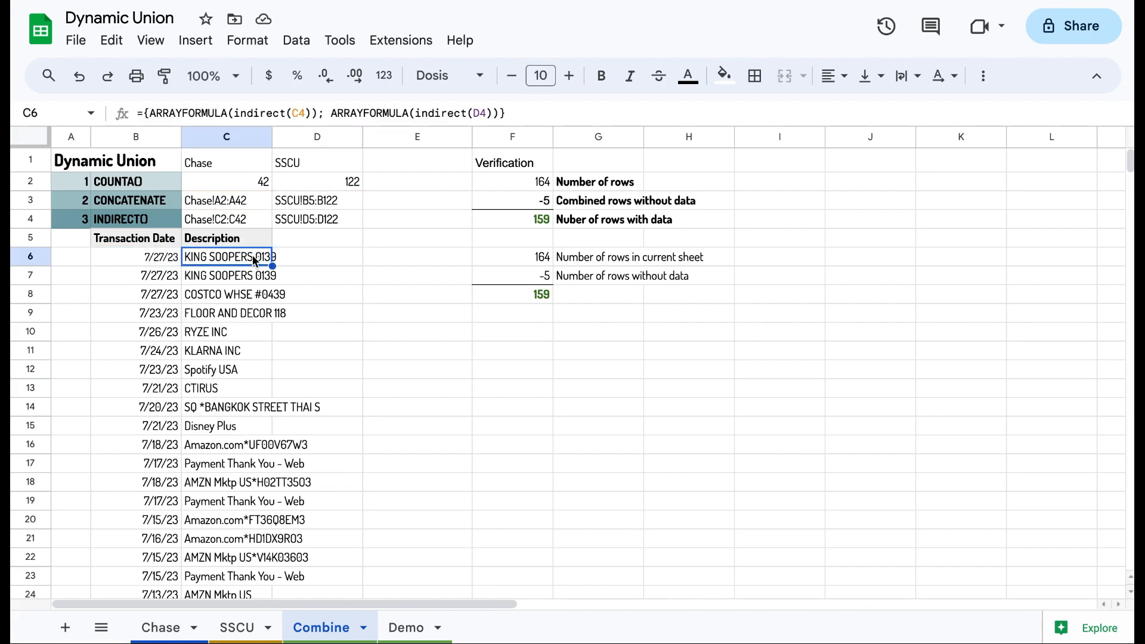
{"action": "key", "text": "Delete"}
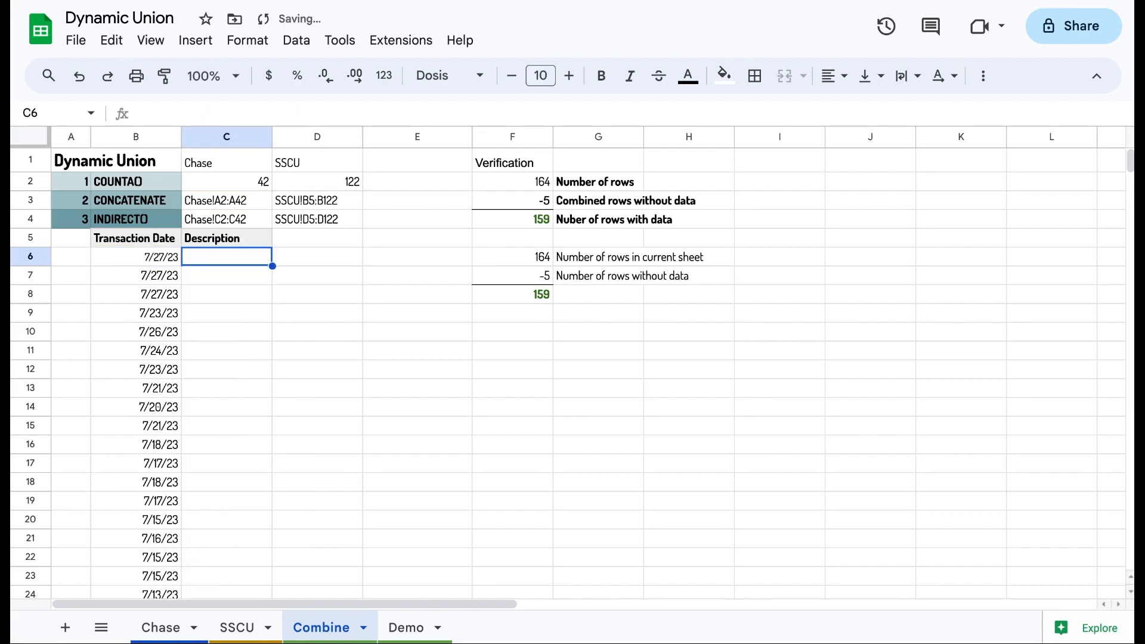
{"action": "key", "text": "ctrl+z"}
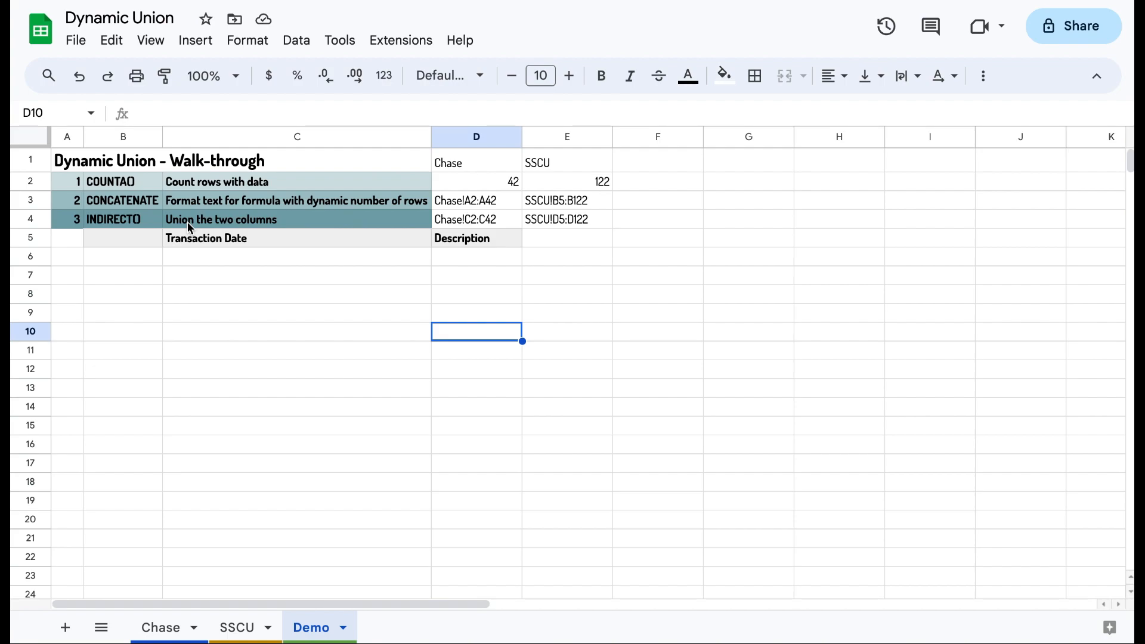
Step: Examine the COUNTA row-count formulas on Demo against the last data rows of the Chase and SSCU sheets
{"action": "left_click", "coordinate": [463, 189]}
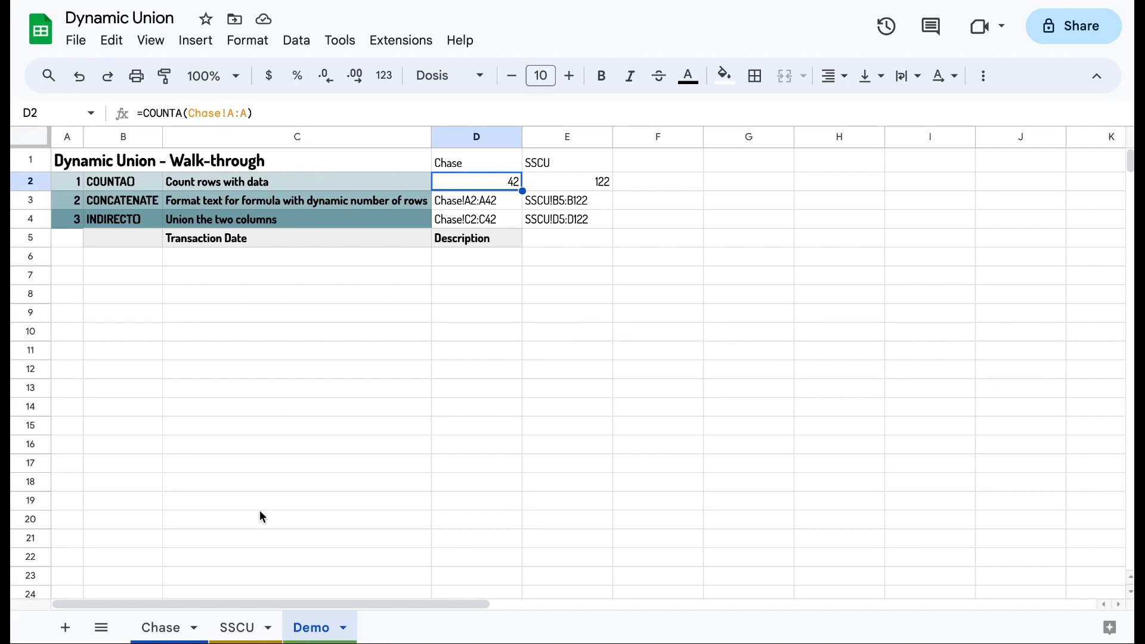
{"action": "left_click", "coordinate": [173, 633]}
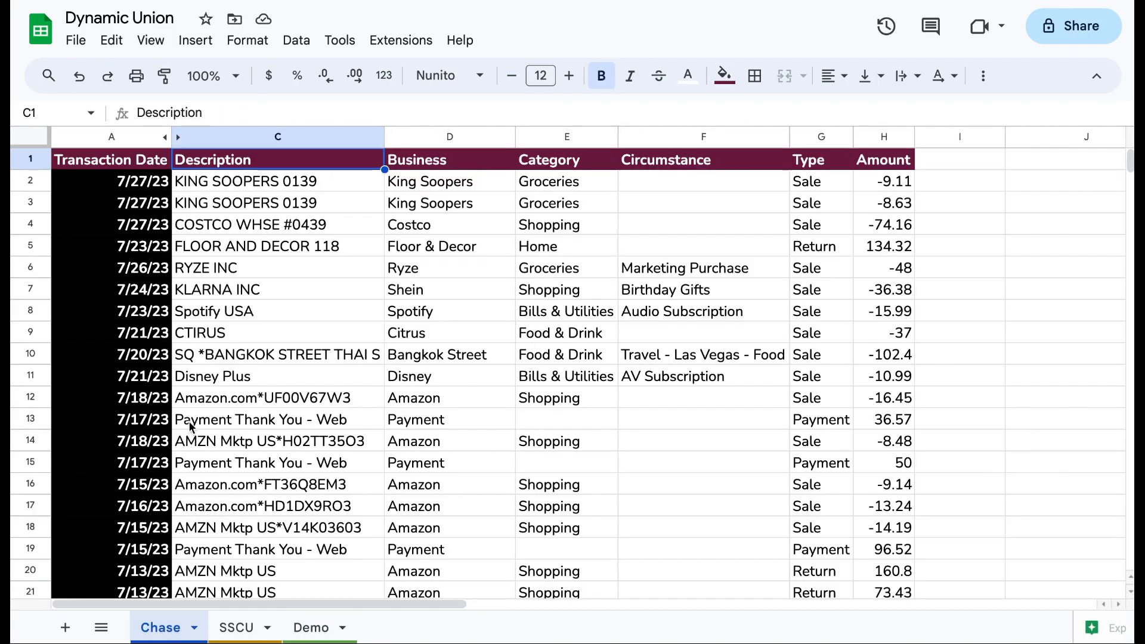
{"action": "left_click", "coordinate": [200, 333]}
{"action": "key", "text": "ctrl+Down"}
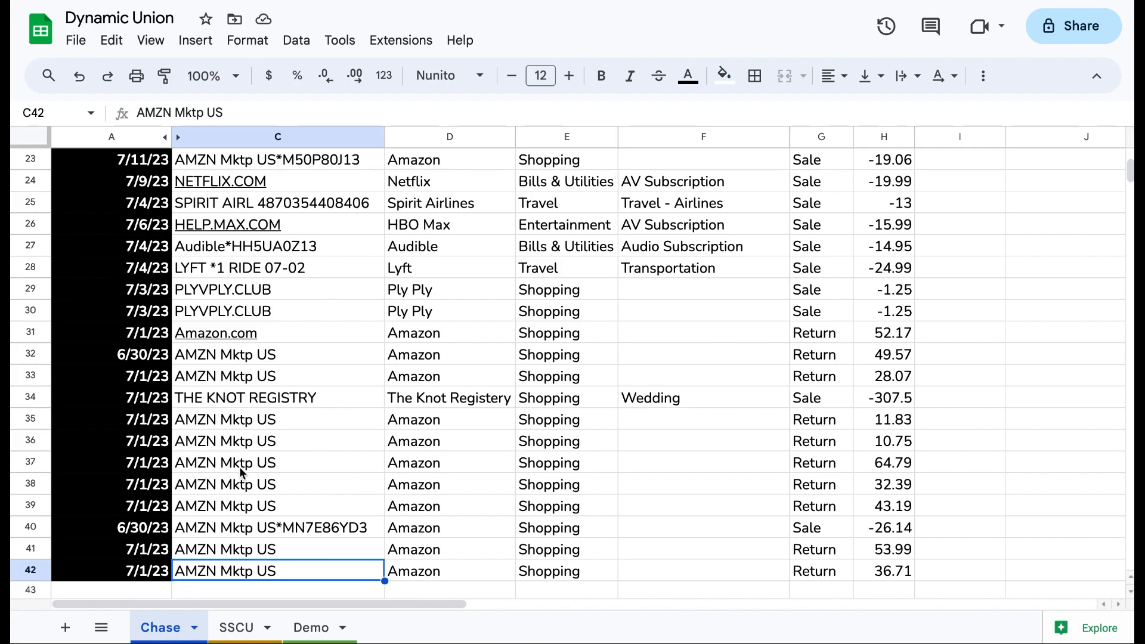
{"action": "left_click", "coordinate": [317, 629]}
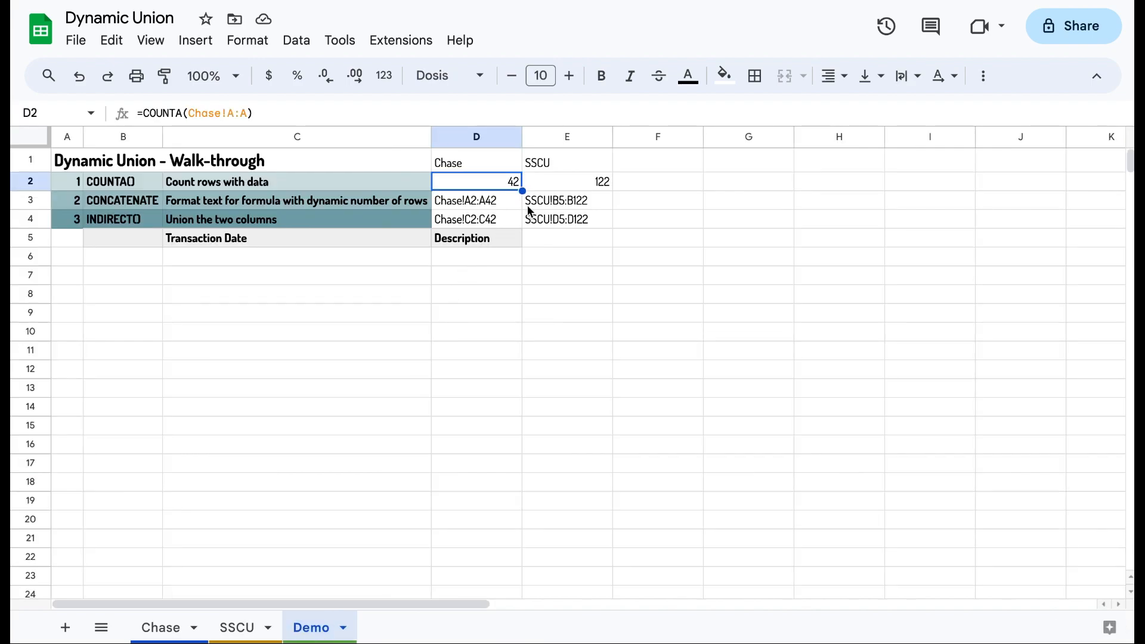
{"action": "left_click", "coordinate": [557, 188]}
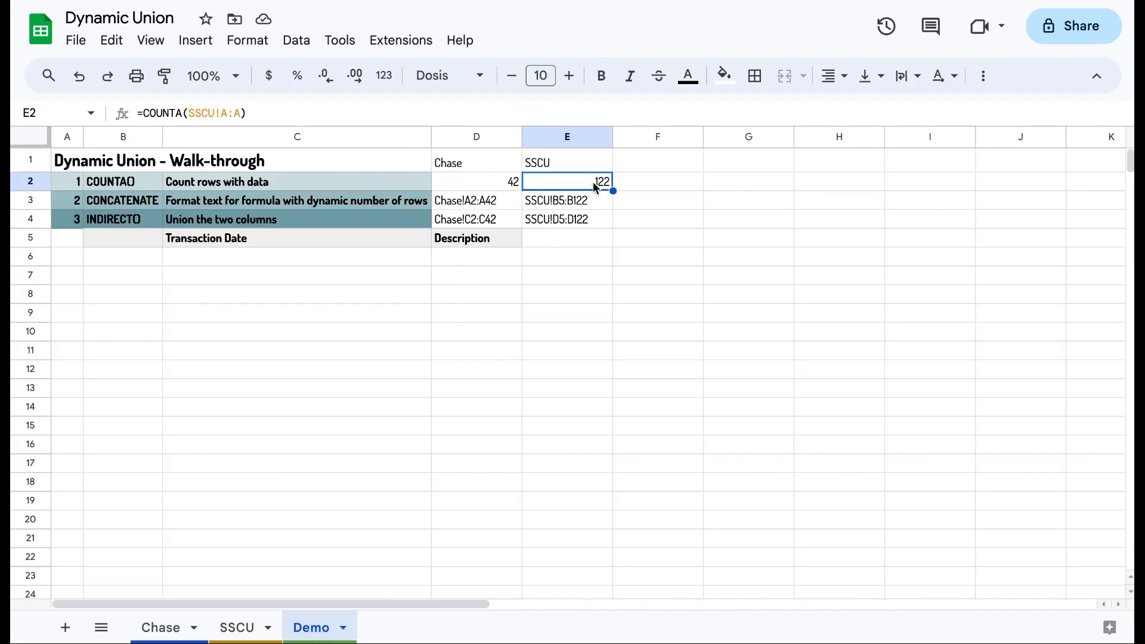
{"action": "left_click", "coordinate": [229, 626]}
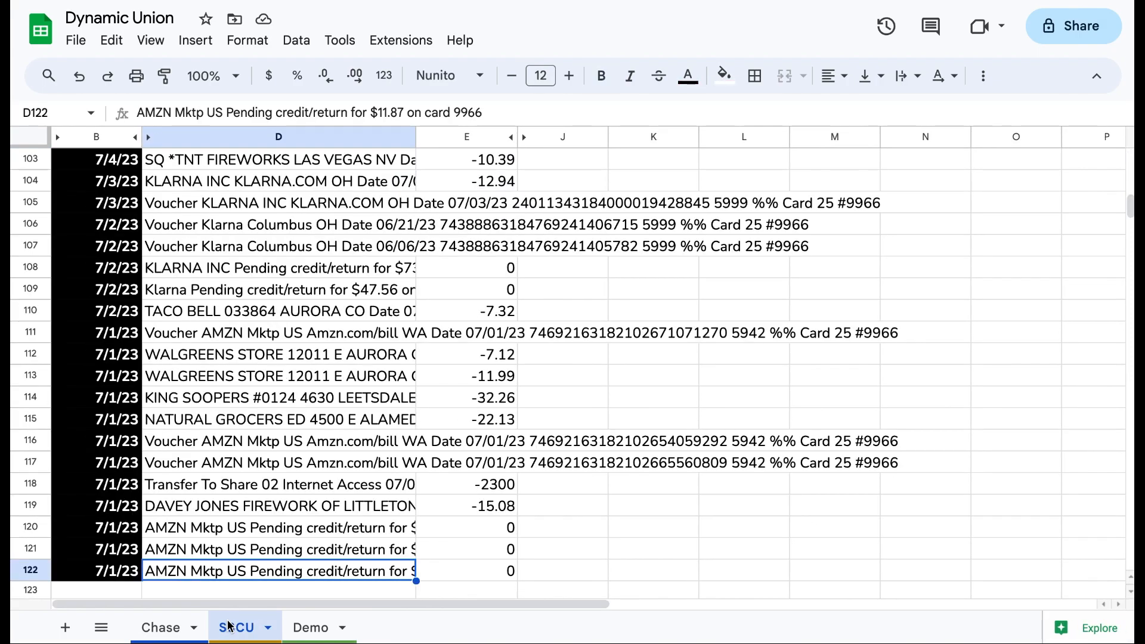
{"action": "left_click", "coordinate": [312, 627]}
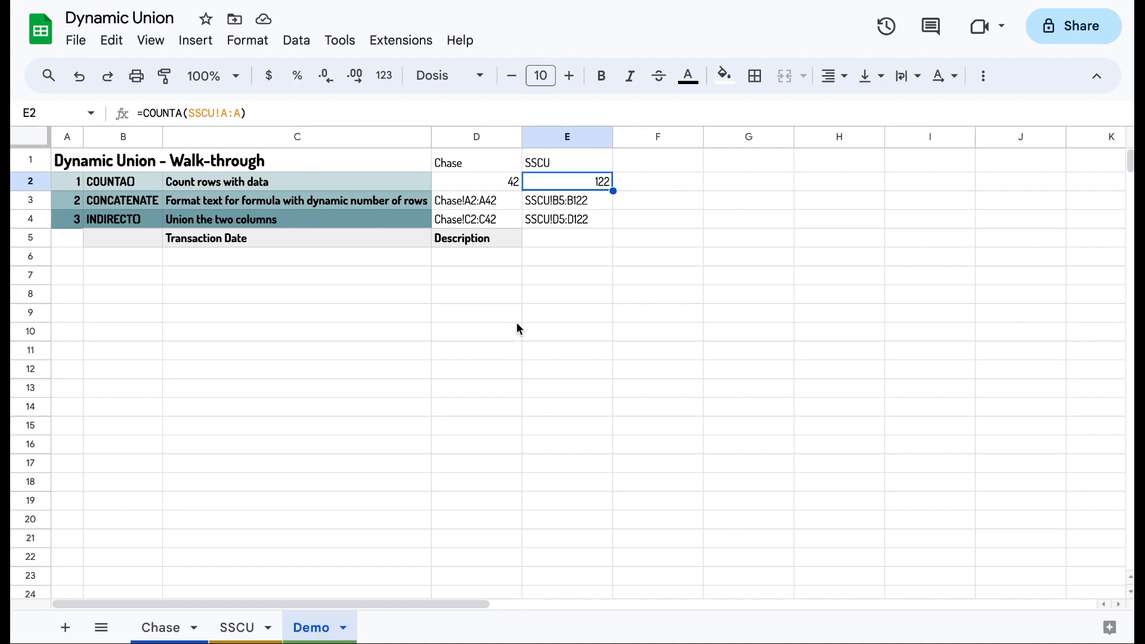
{"action": "left_click", "coordinate": [473, 205]}
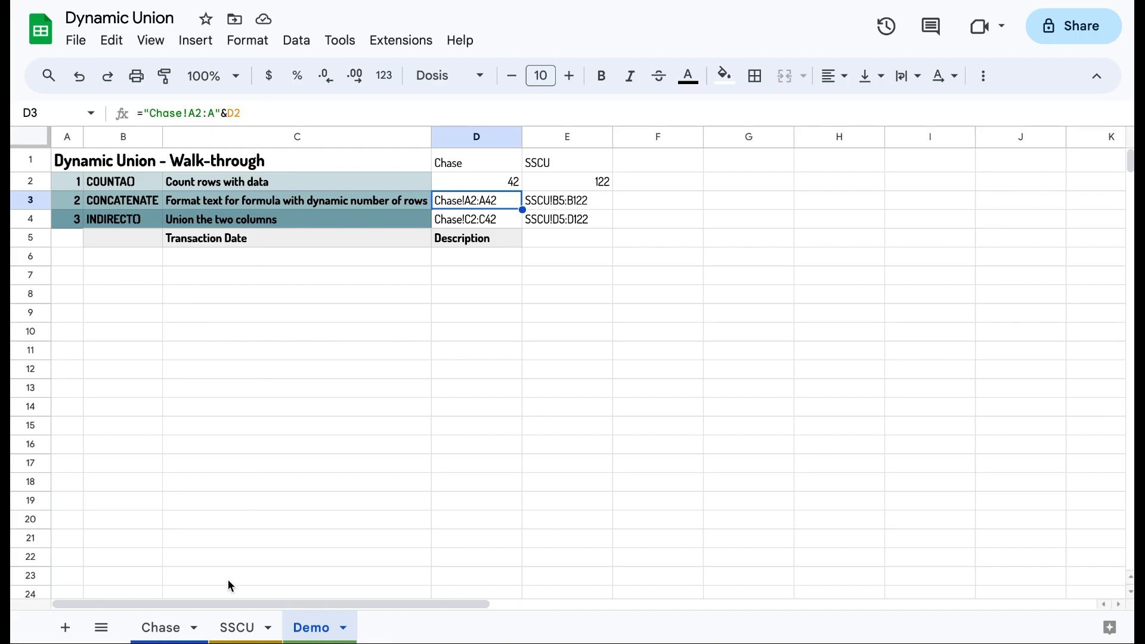
Step: Examine the concatenated range strings on Demo against the first data rows of the Chase and SSCU sheets
{"action": "left_click", "coordinate": [177, 632]}
{"action": "key", "text": "Up"}
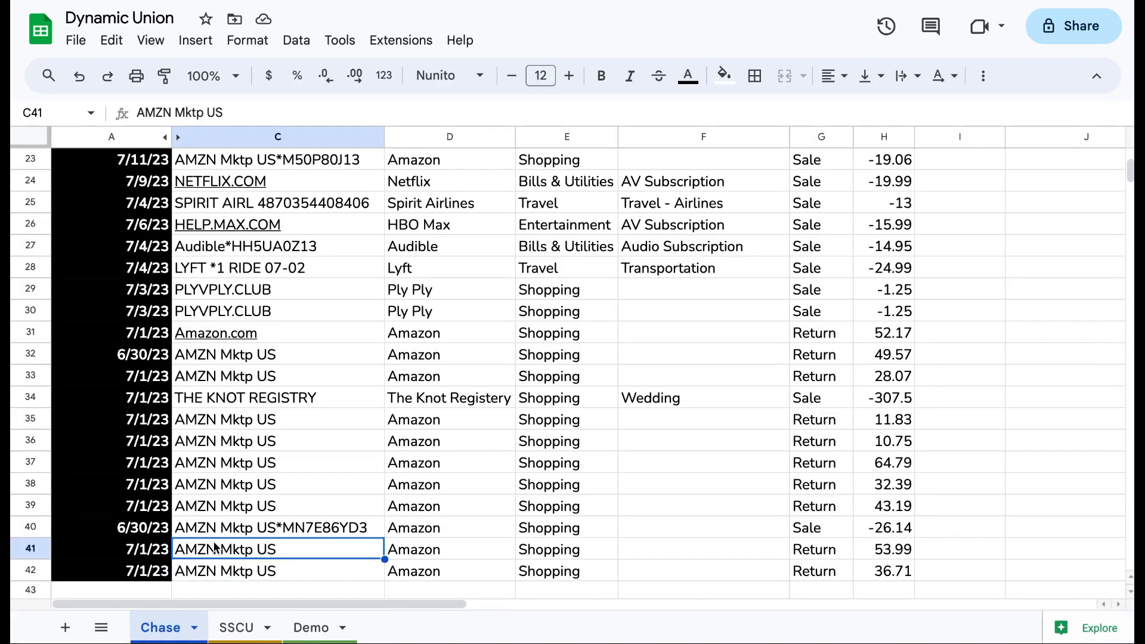
{"action": "key", "text": "ctrl+Up"}
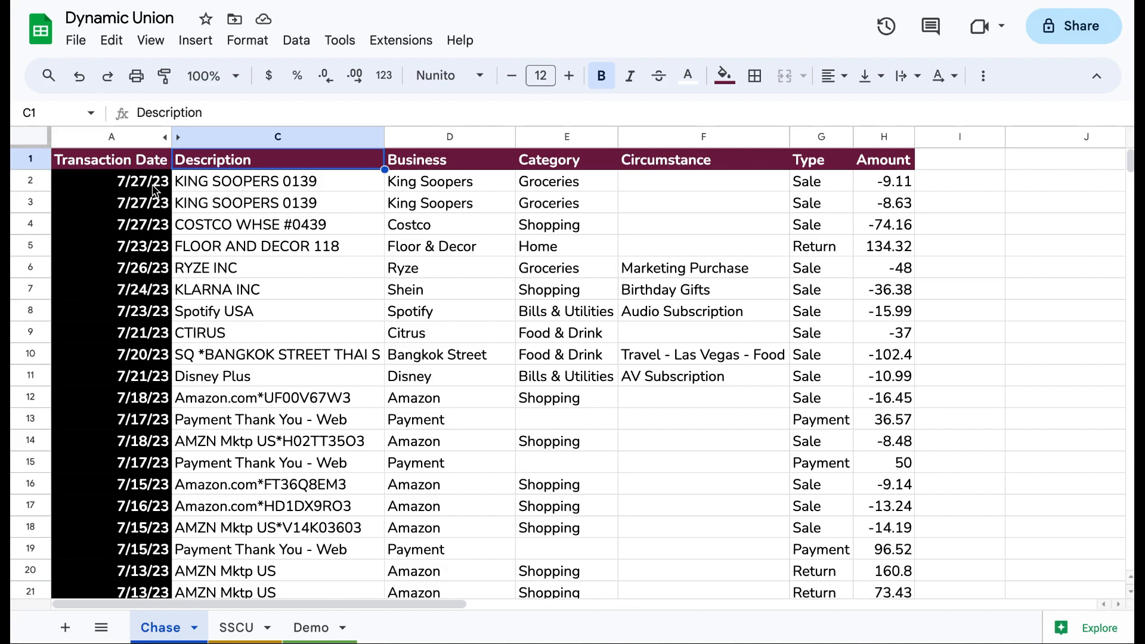
{"action": "left_click", "coordinate": [288, 637]}
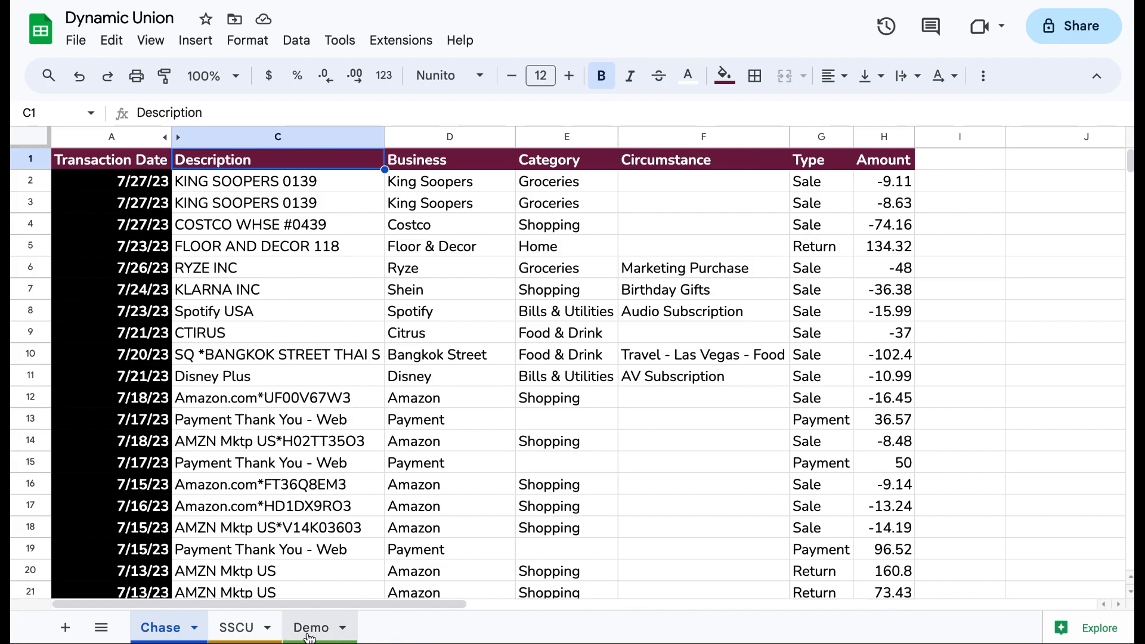
{"action": "left_click", "coordinate": [561, 202]}
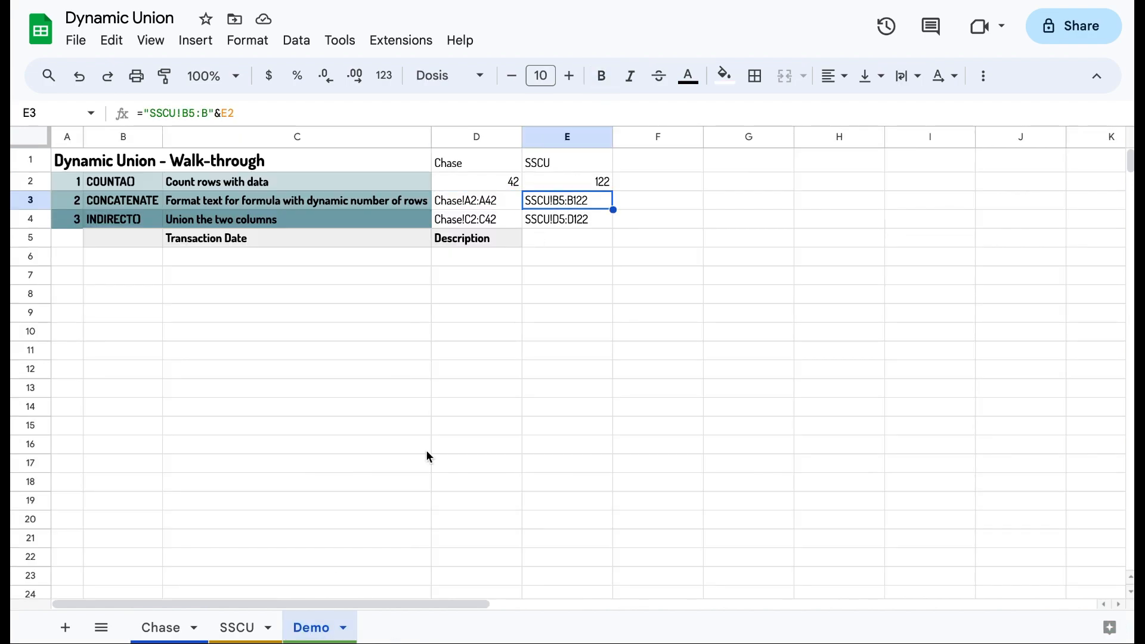
{"action": "left_click", "coordinate": [246, 628]}
{"action": "key", "text": "ctrl+Down"}
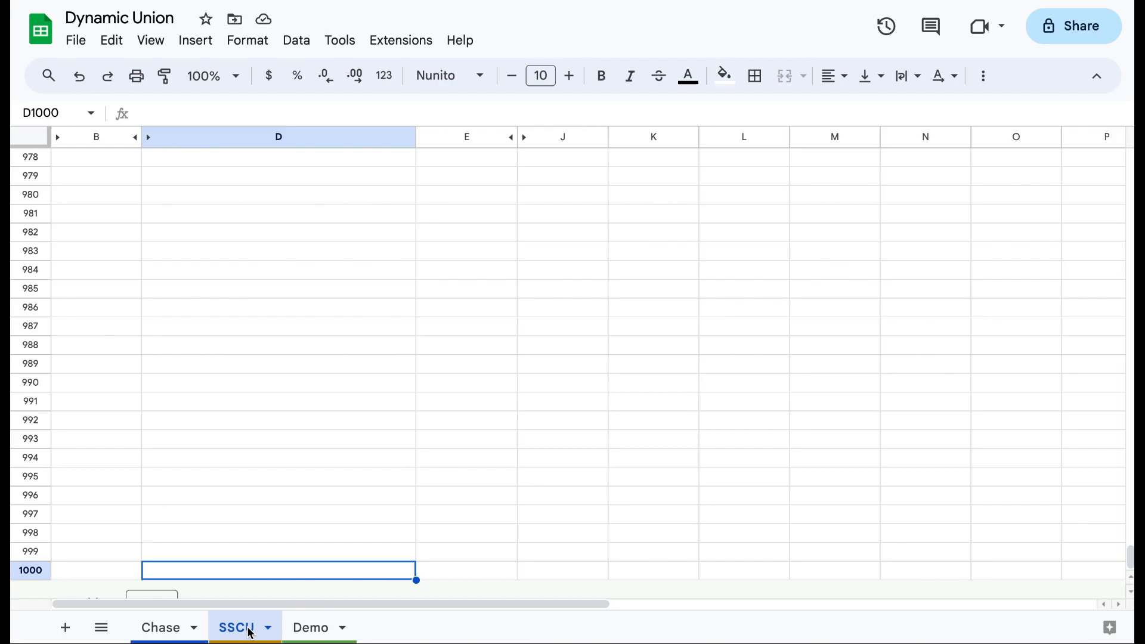
{"action": "key", "text": "ctrl+Up"}
{"action": "key", "text": "ctrl+Up"}
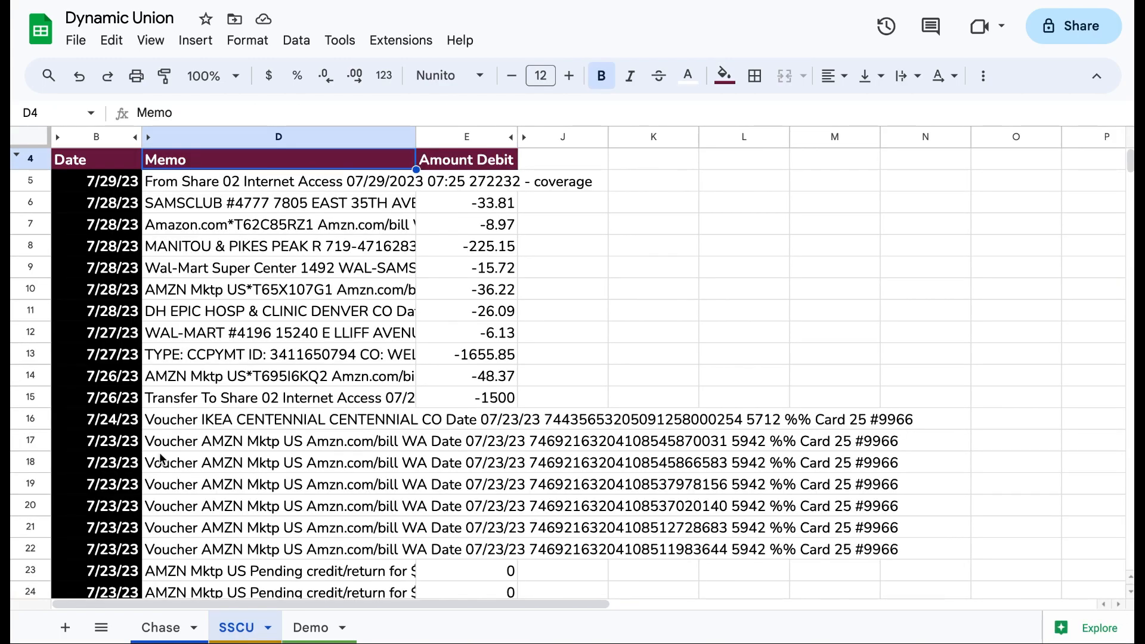
{"action": "left_click", "coordinate": [313, 629]}
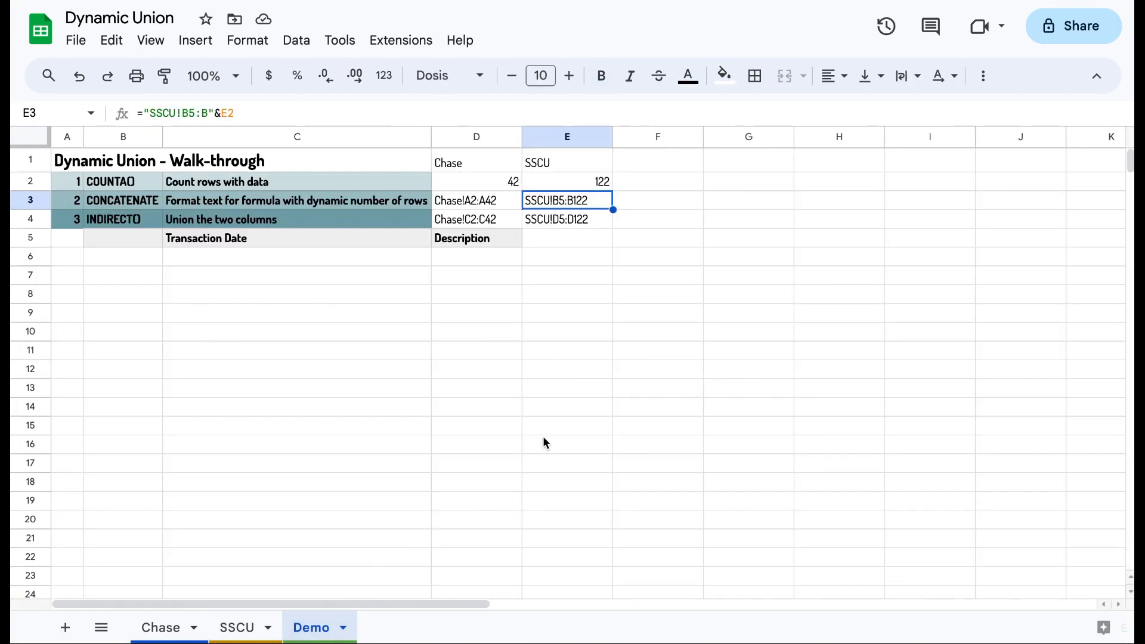
Step: Start an array formula in C6 containing two INDIRECT calls separated by a semicolon
{"action": "left_click", "coordinate": [380, 257]}
{"action": "type", "text": "="}
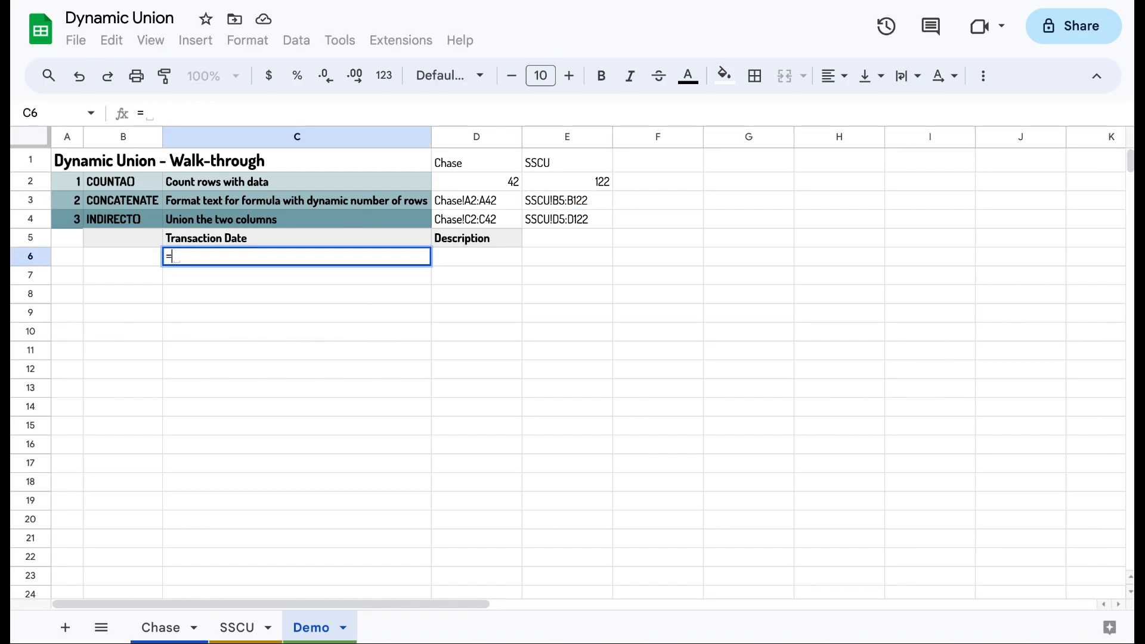
{"action": "type", "text": "{}"}
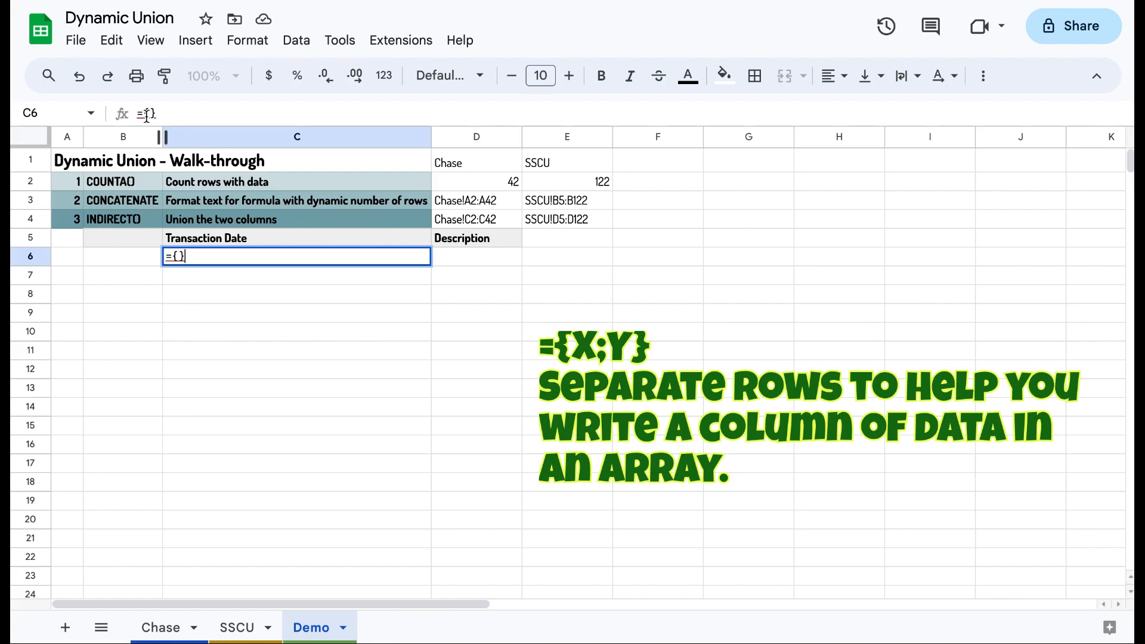
{"action": "type", "text": "Indi"}
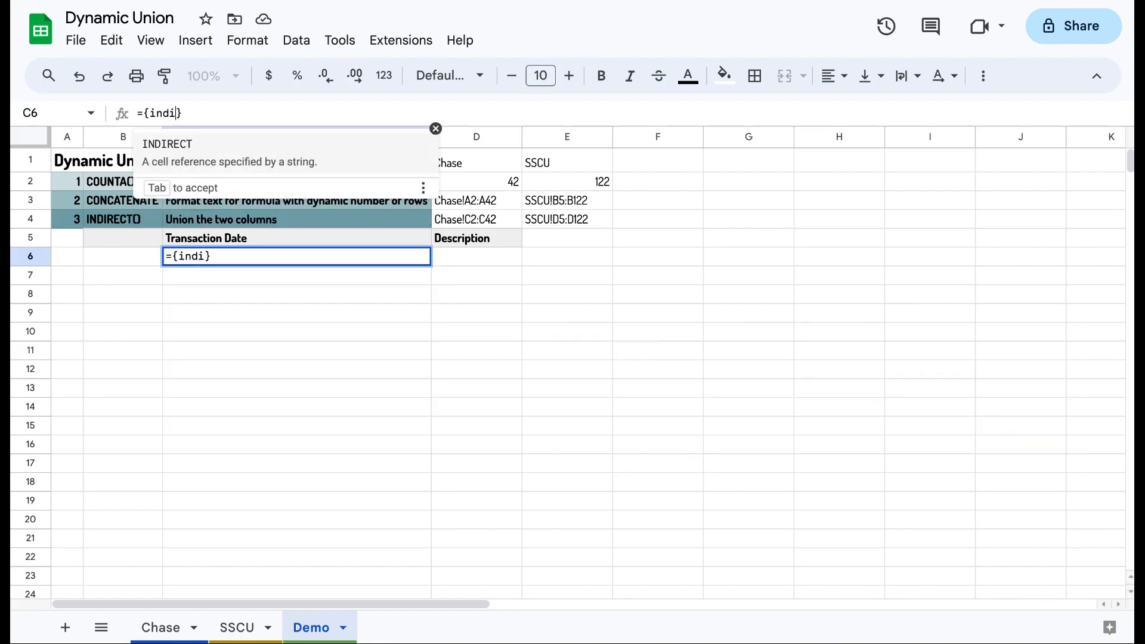
{"action": "key", "text": "Tab"}
{"action": "type", "text": ");"}
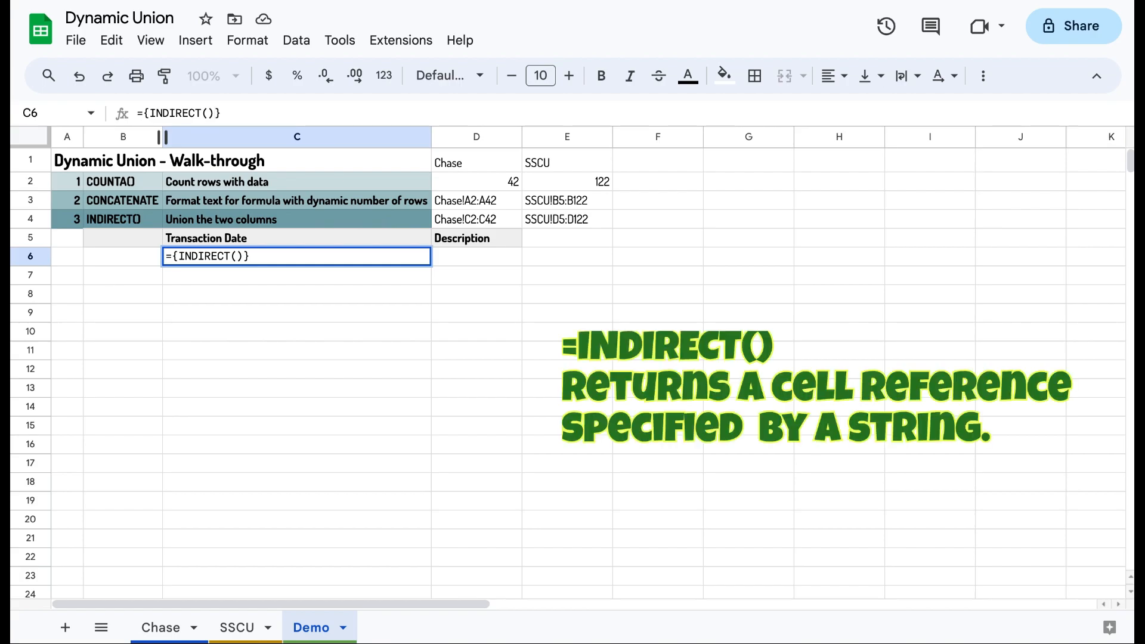
{"action": "type", "text": "indirect"}
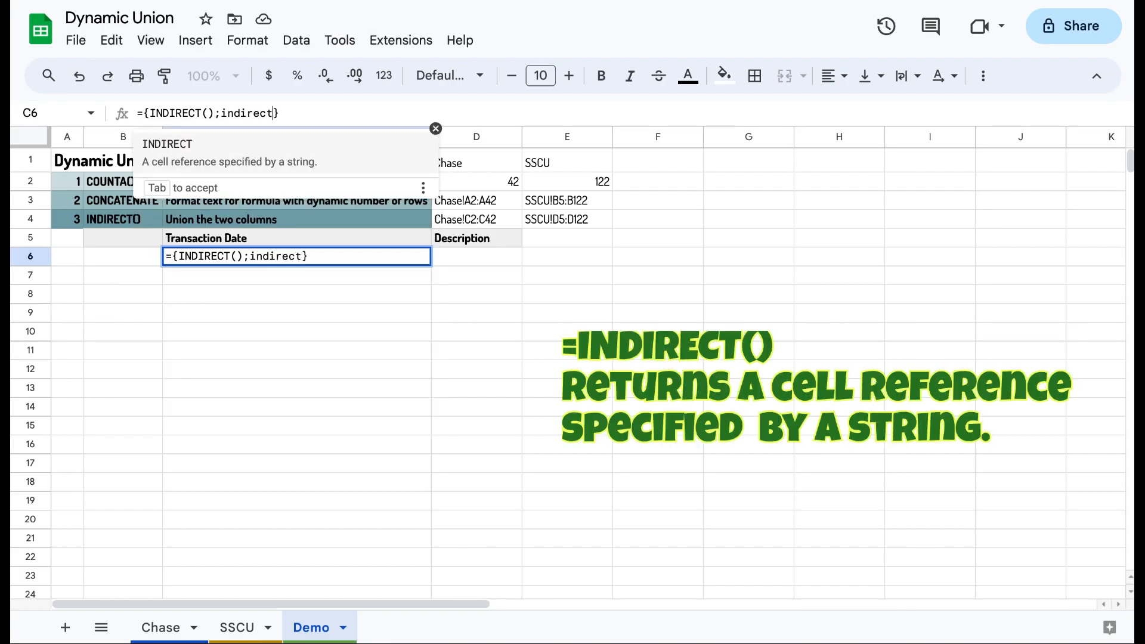
{"action": "key", "text": "Tab"}
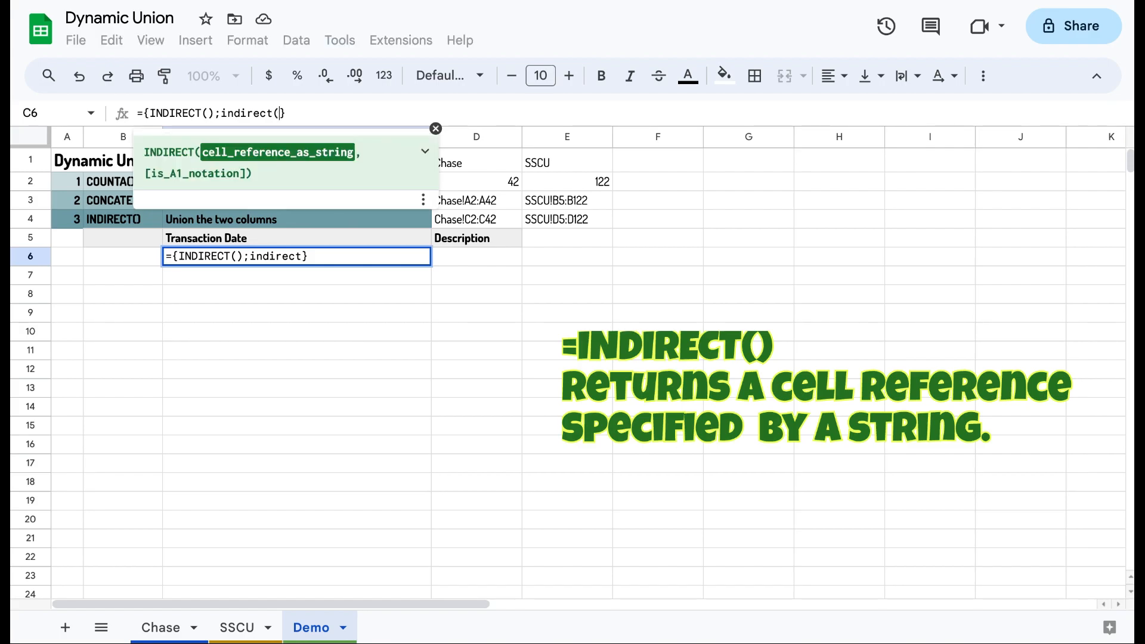
{"action": "type", "text": ")"}
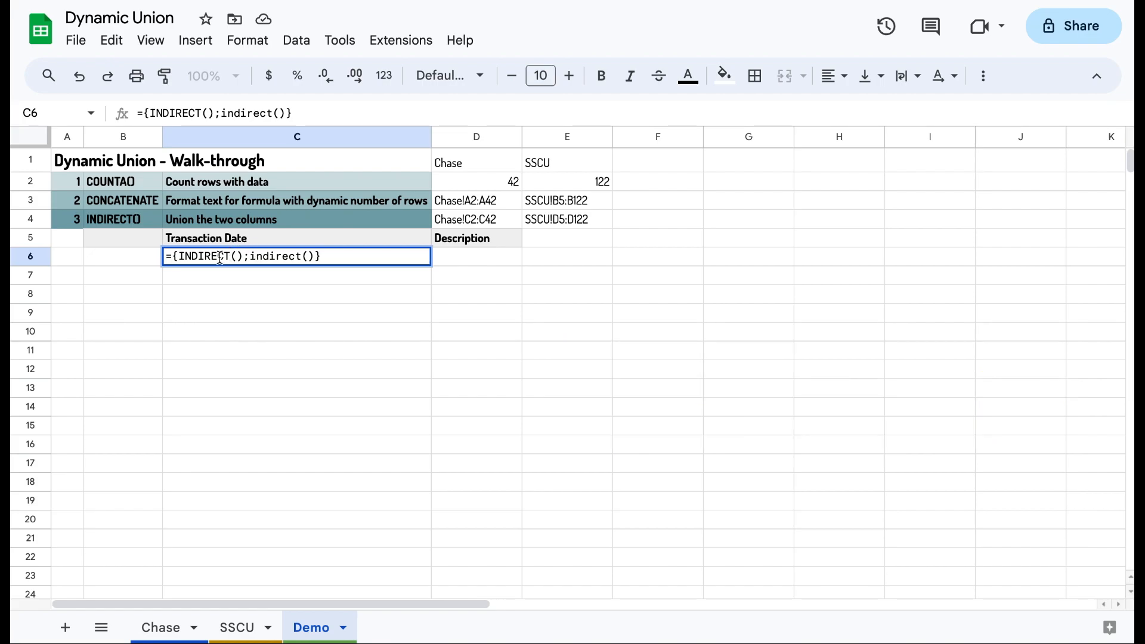
Step: Point the two INDIRECT calls at D3 and E3 to stack the Chase and SSCU transaction dates
{"action": "left_click", "coordinate": [239, 256]}
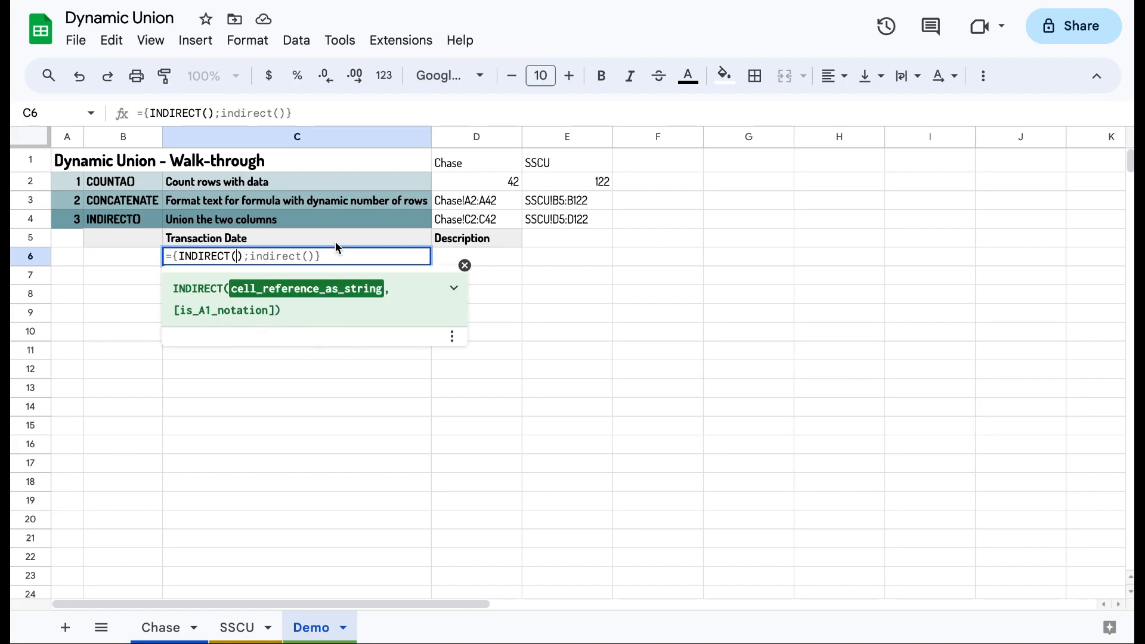
{"action": "left_click", "coordinate": [491, 204]}
{"action": "left_click", "coordinate": [327, 257]}
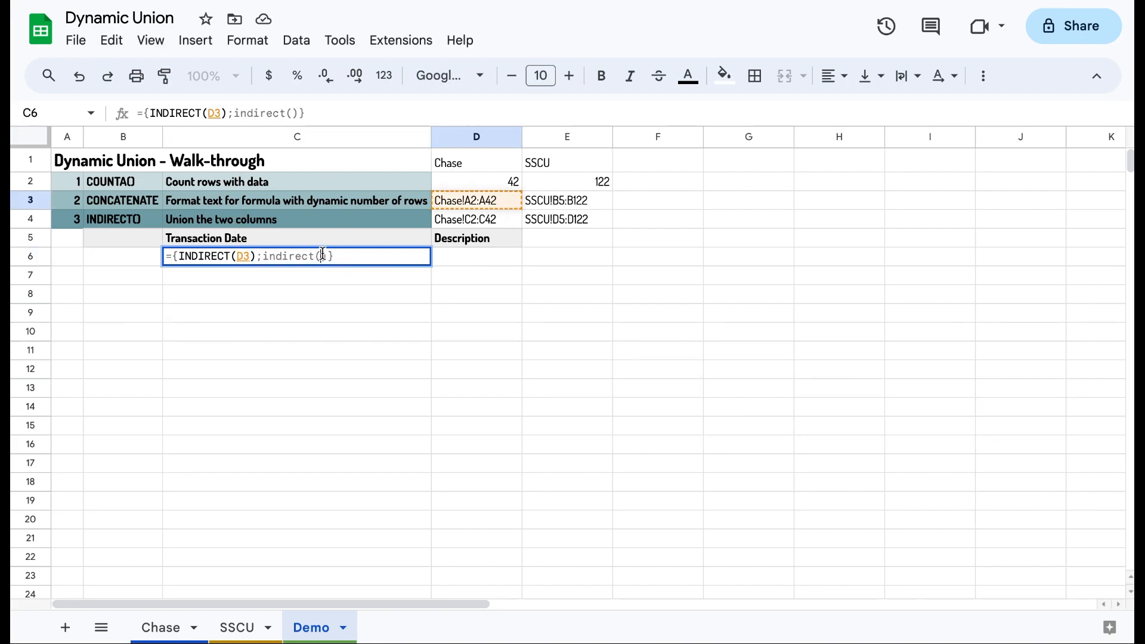
{"action": "left_click", "coordinate": [554, 203]}
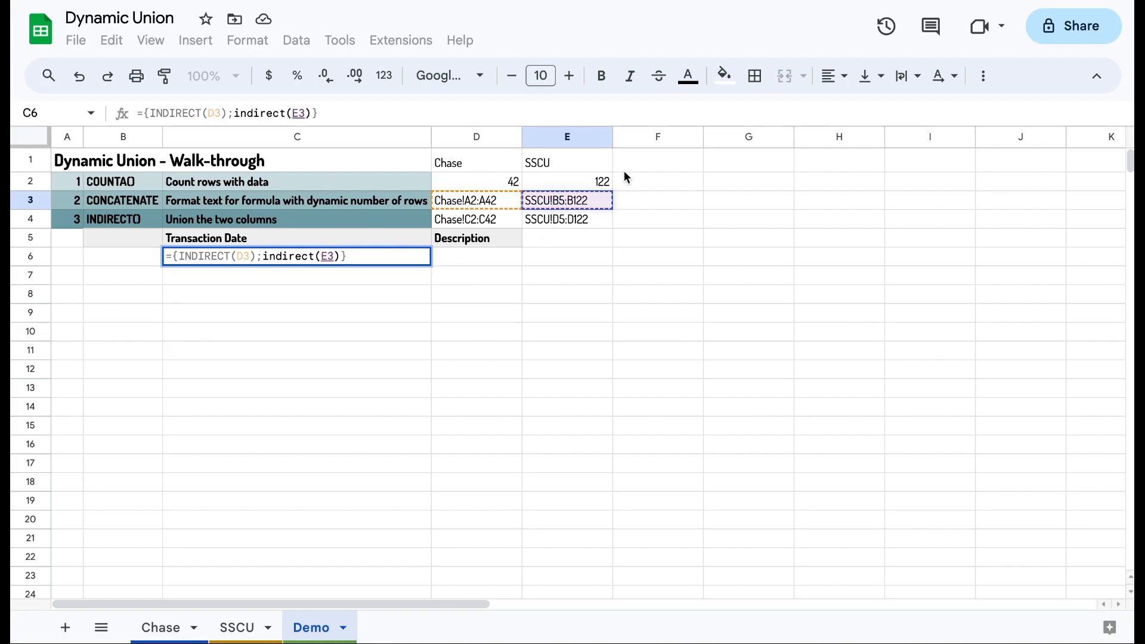
{"action": "key", "text": "Return"}
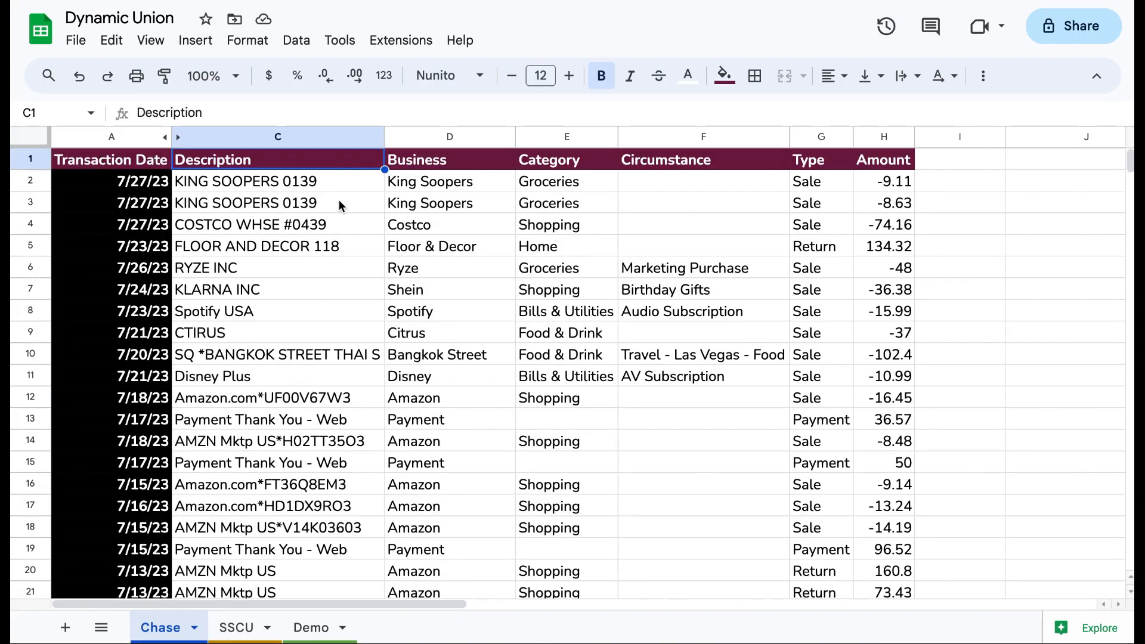
Step: Examine the SSCU sheet's Memo column and the Description range-string formula in D4 on Demo
{"action": "left_click", "coordinate": [254, 624]}
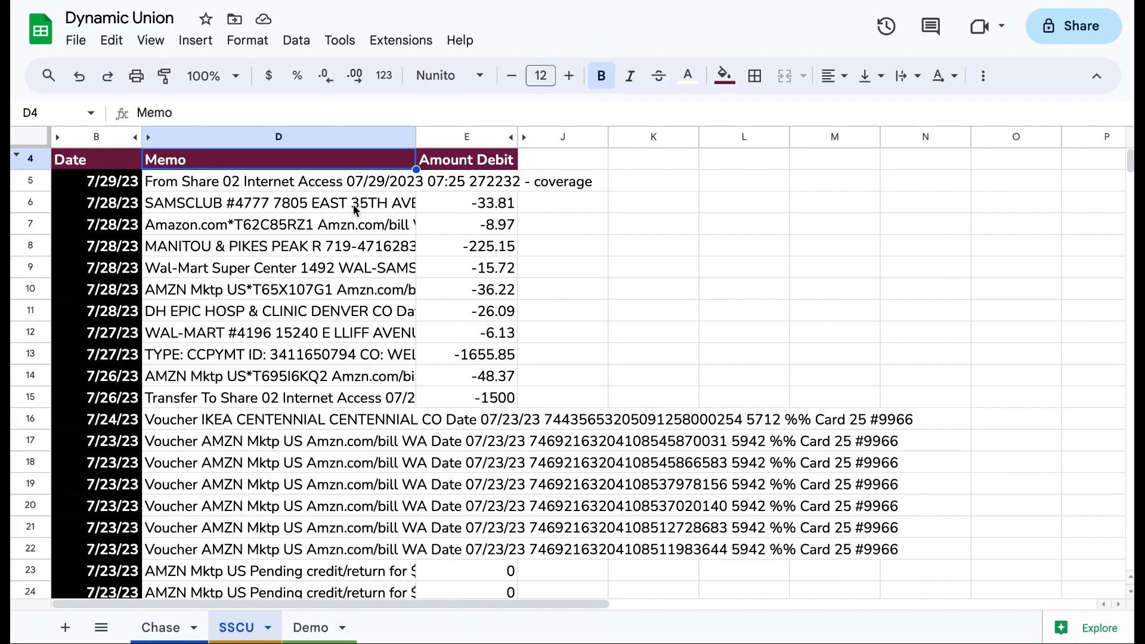
{"action": "left_click", "coordinate": [313, 627]}
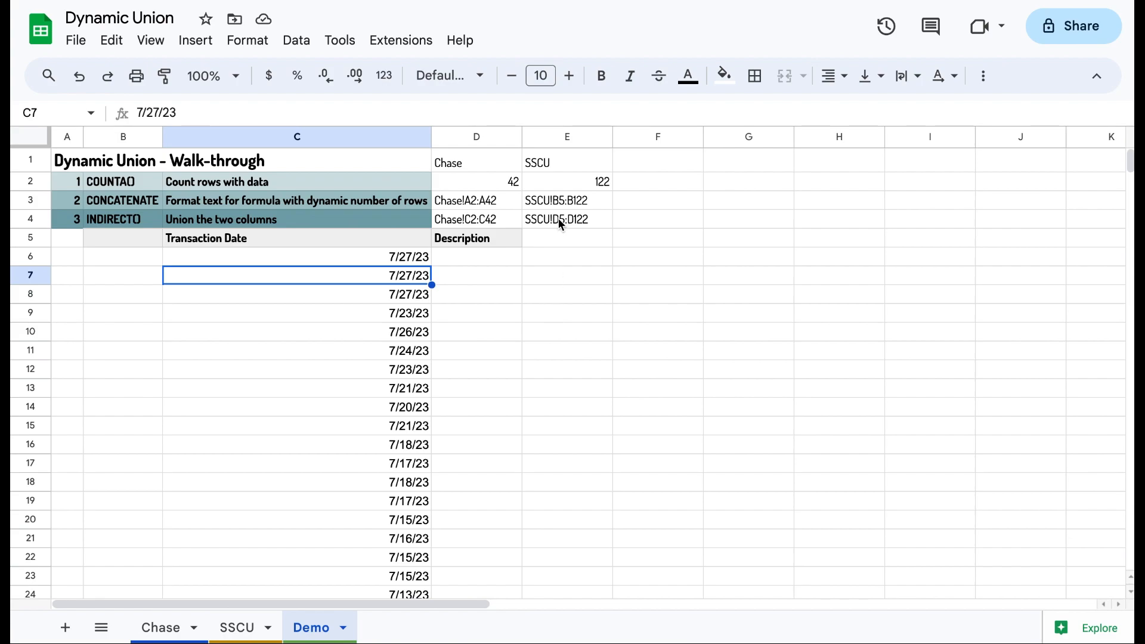
{"action": "left_click", "coordinate": [502, 263]}
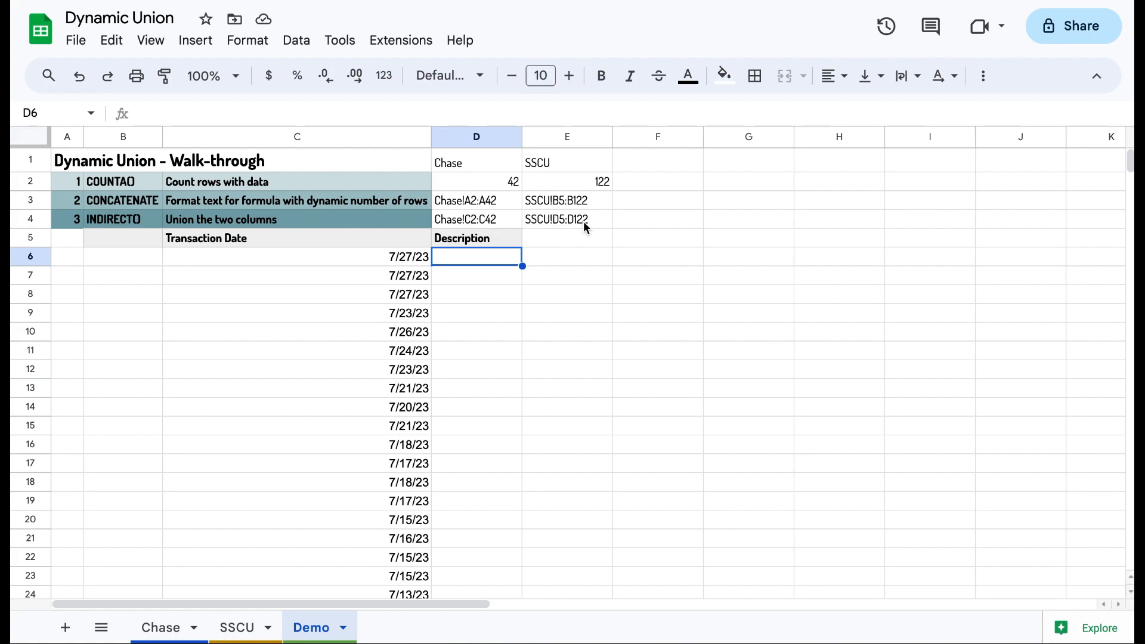
{"action": "left_click", "coordinate": [518, 221]}
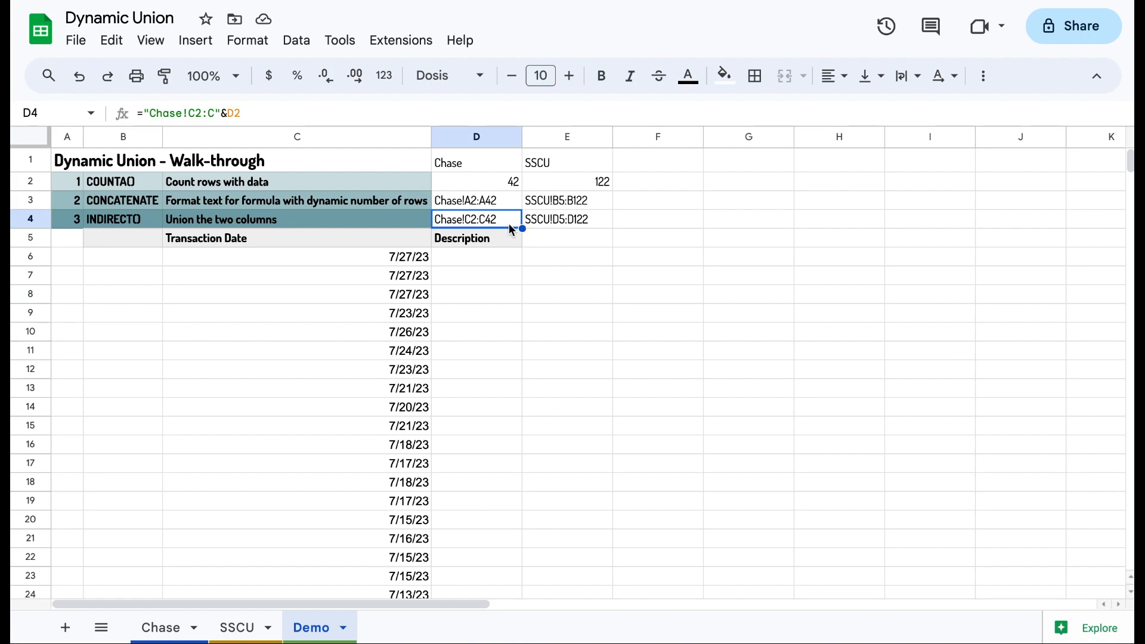
Step: Start an array formula in D6 containing two INDIRECT calls separated by a semicolon
{"action": "left_click", "coordinate": [503, 250]}
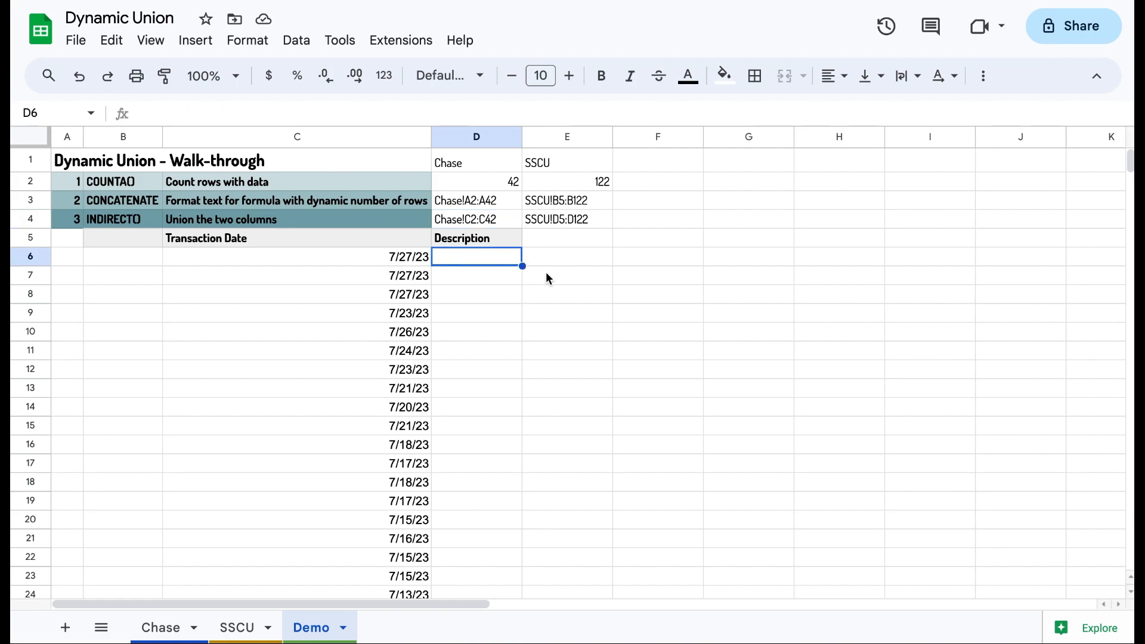
{"action": "type", "text": "={}"}
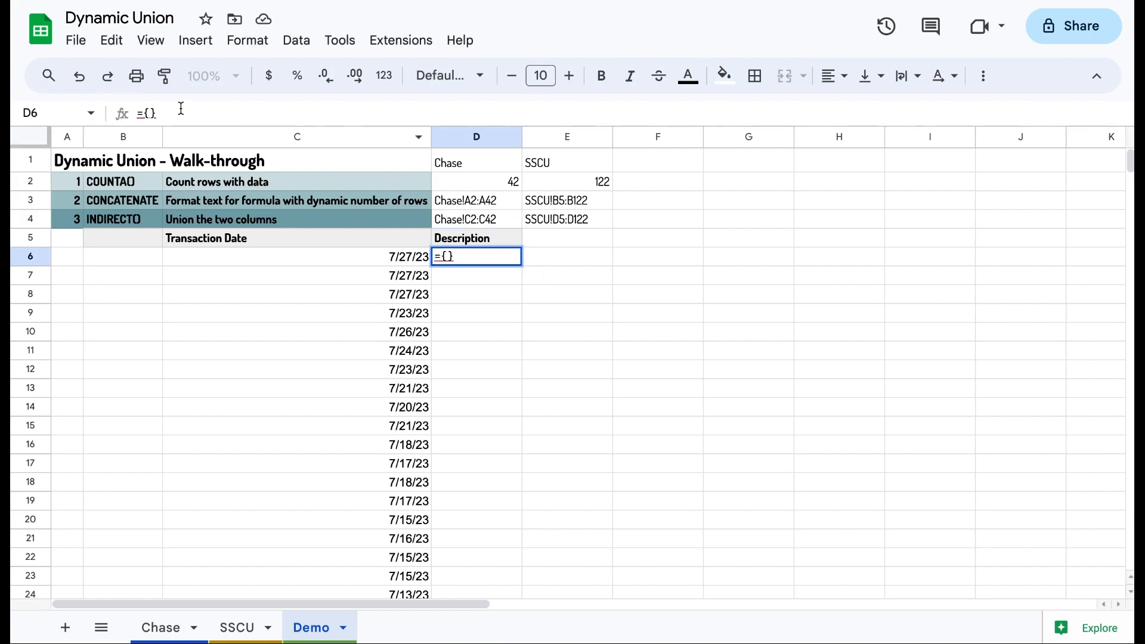
{"action": "key", "text": "Left"}
{"action": "type", "text": "i"}
{"action": "type", "text": "ndi"}
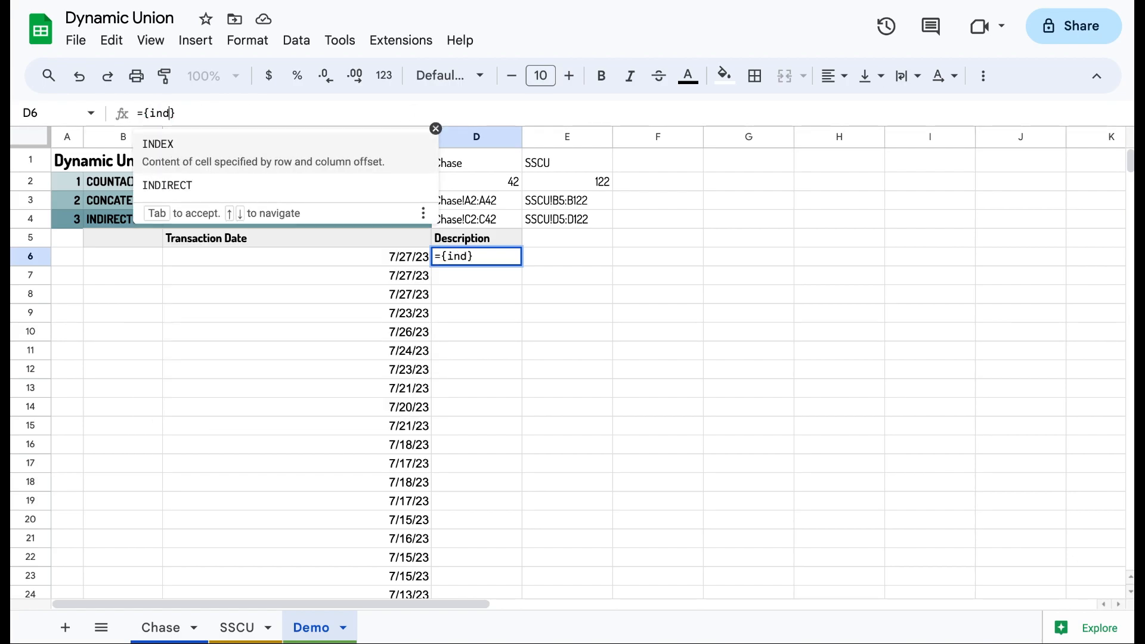
{"action": "key", "text": "Tab"}
{"action": "type", "text": ")"}
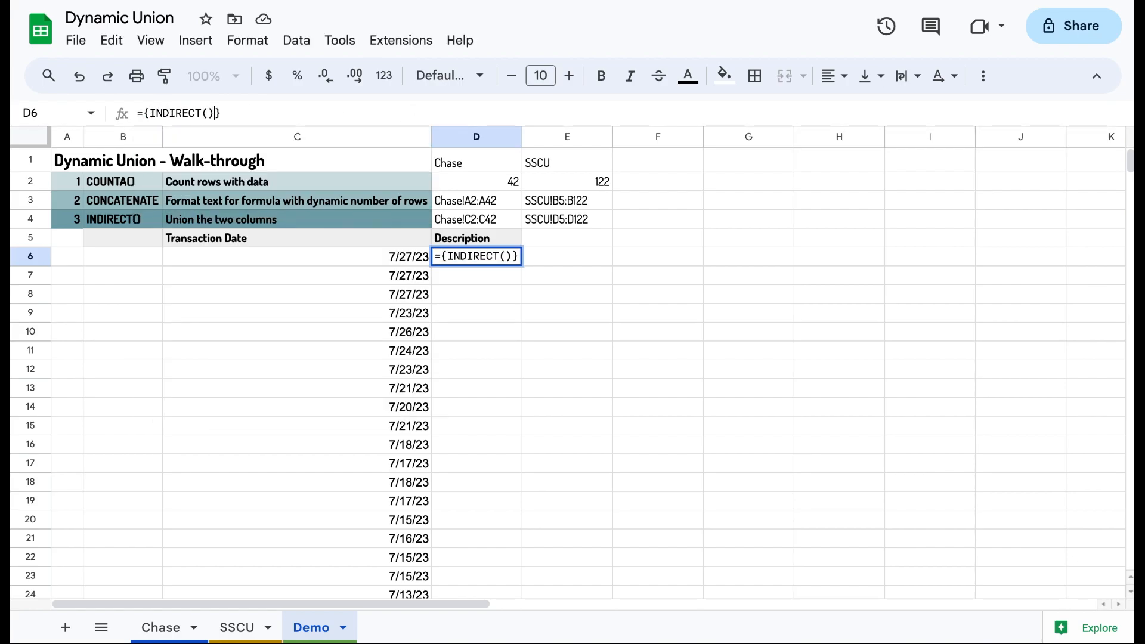
{"action": "type", "text": "; "}
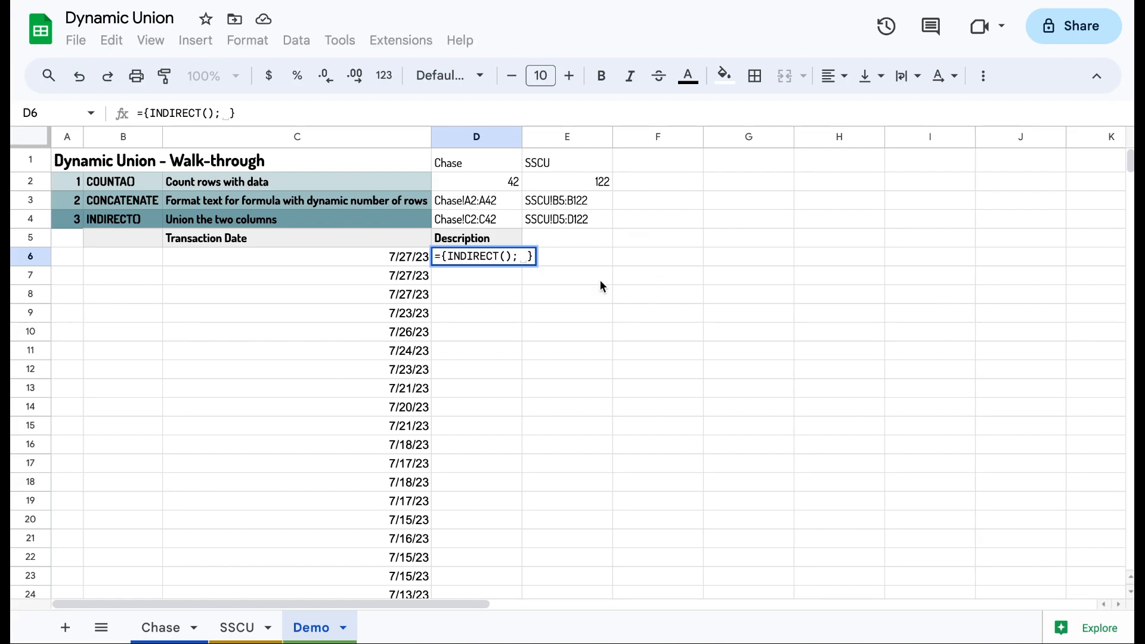
{"action": "type", "text": "i"}
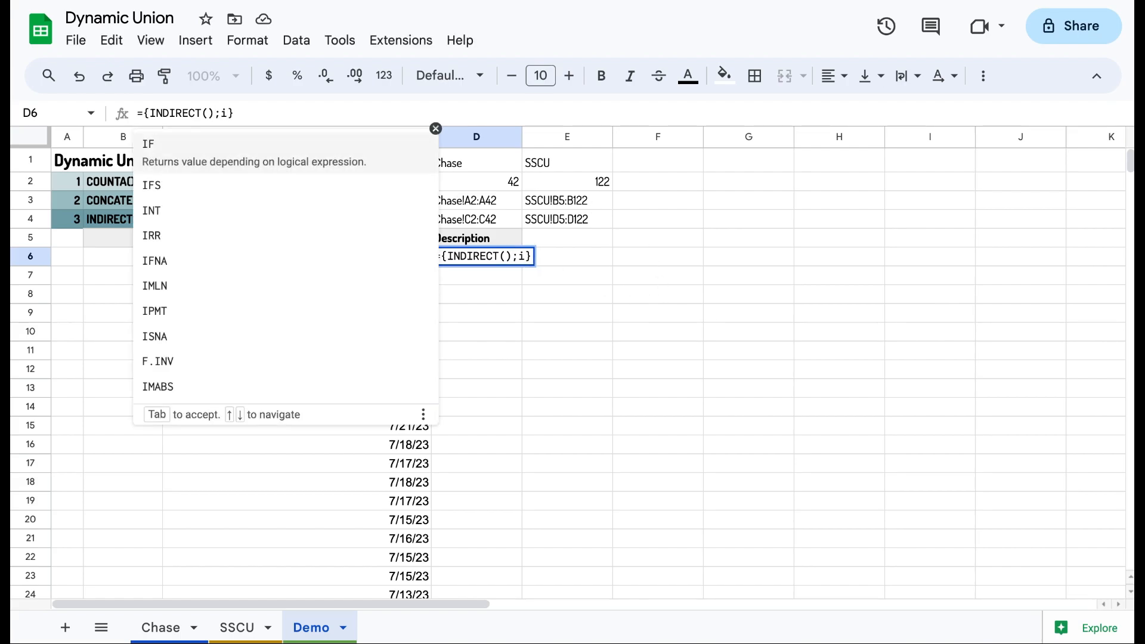
{"action": "type", "text": "ndi"}
{"action": "key", "text": "Tab"}
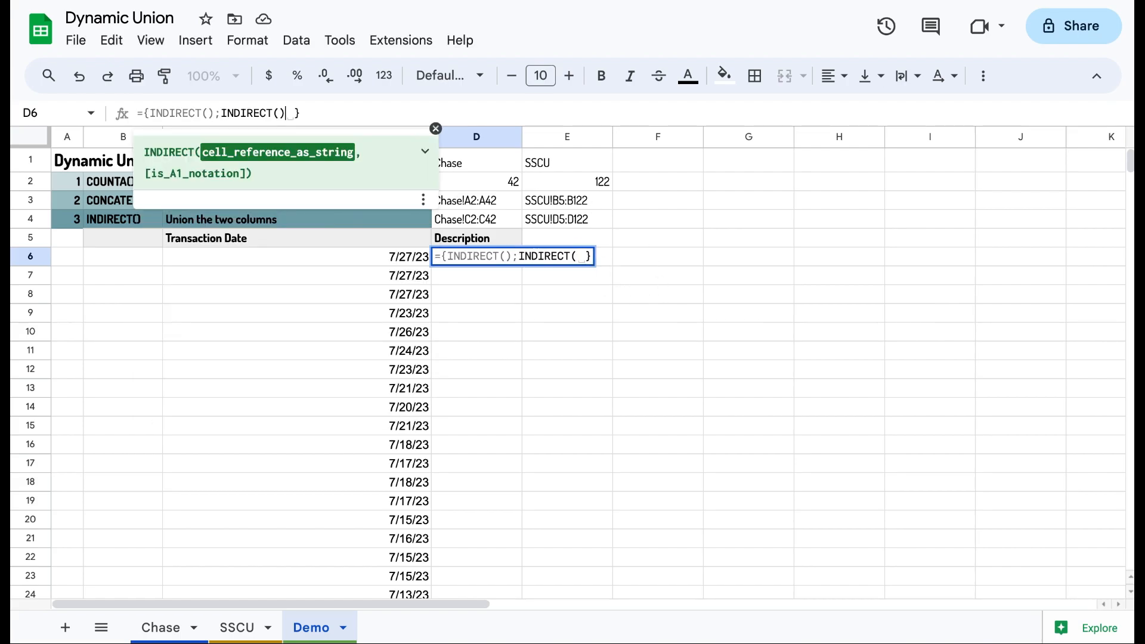
Step: Point the two INDIRECT calls at D4 and E4 to stack the Chase and SSCU descriptions
{"action": "left_click", "coordinate": [209, 113]}
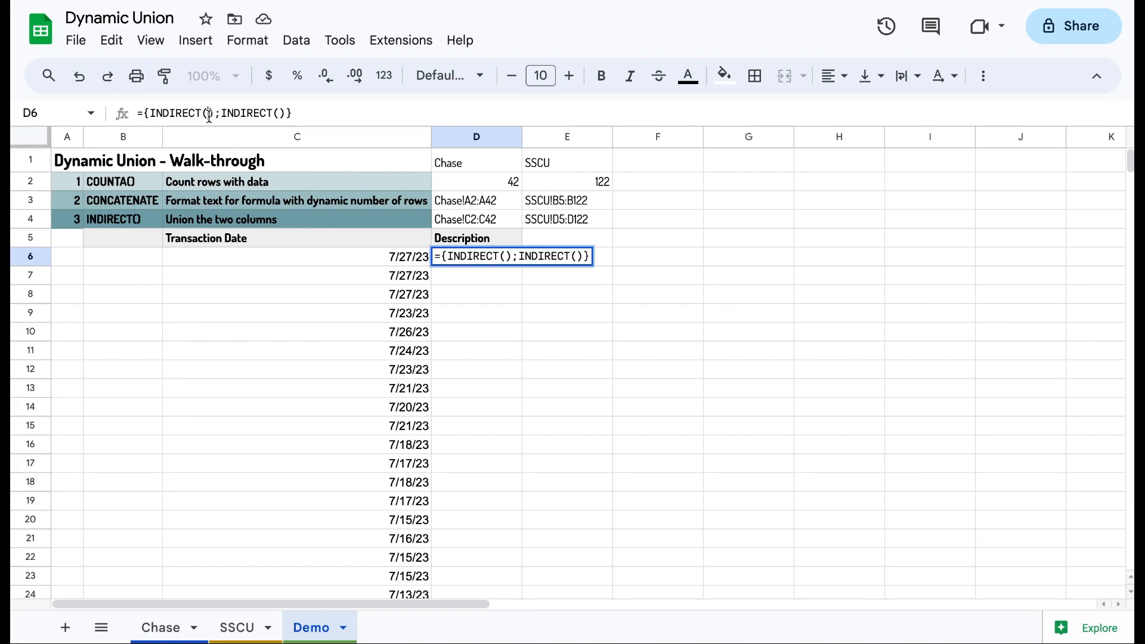
{"action": "left_click", "coordinate": [481, 218]}
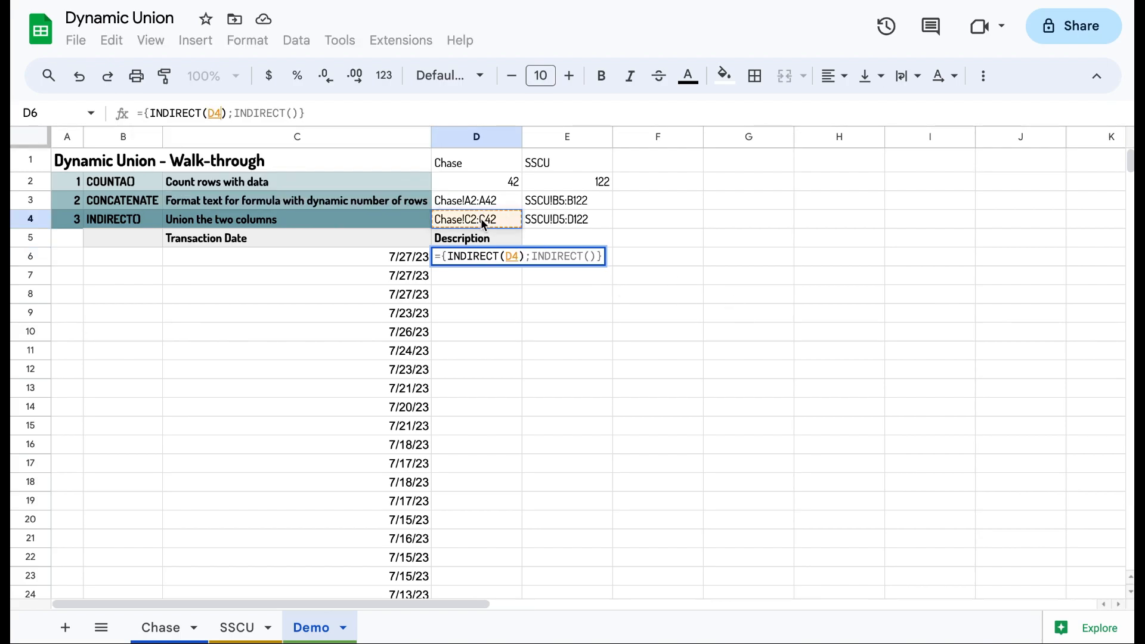
{"action": "left_click", "coordinate": [593, 259]}
{"action": "left_click", "coordinate": [567, 222]}
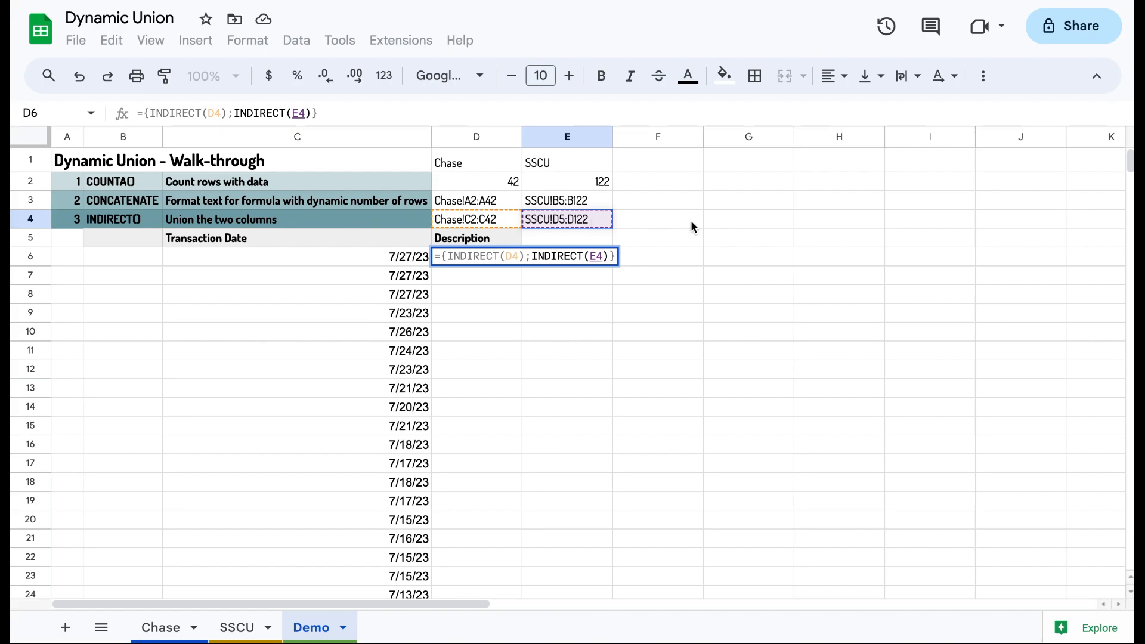
{"action": "key", "text": "Return"}
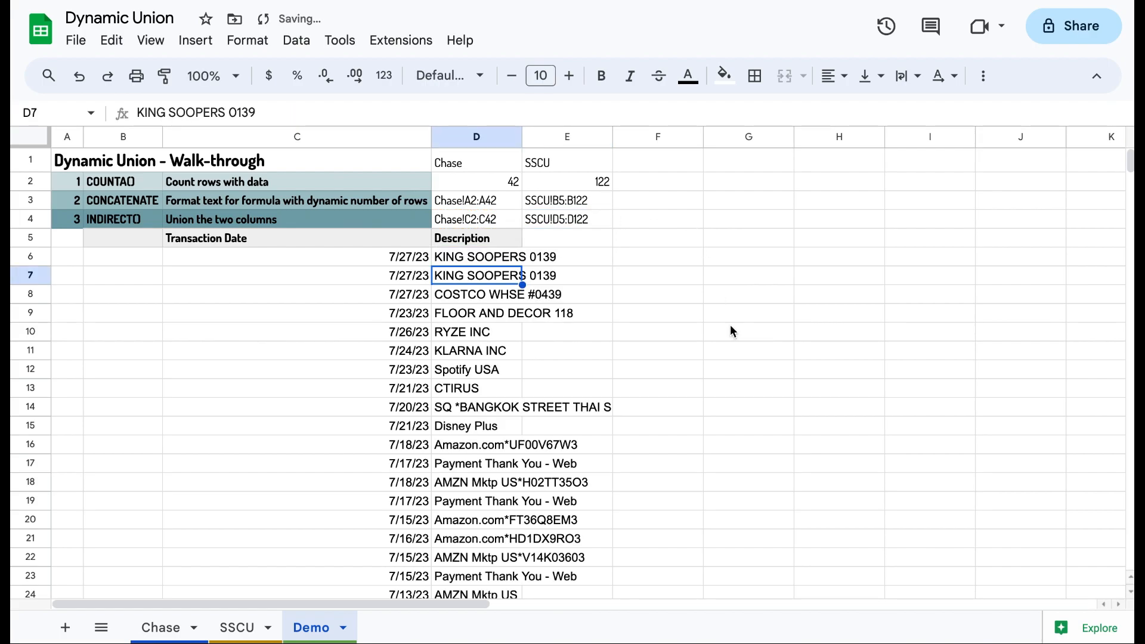